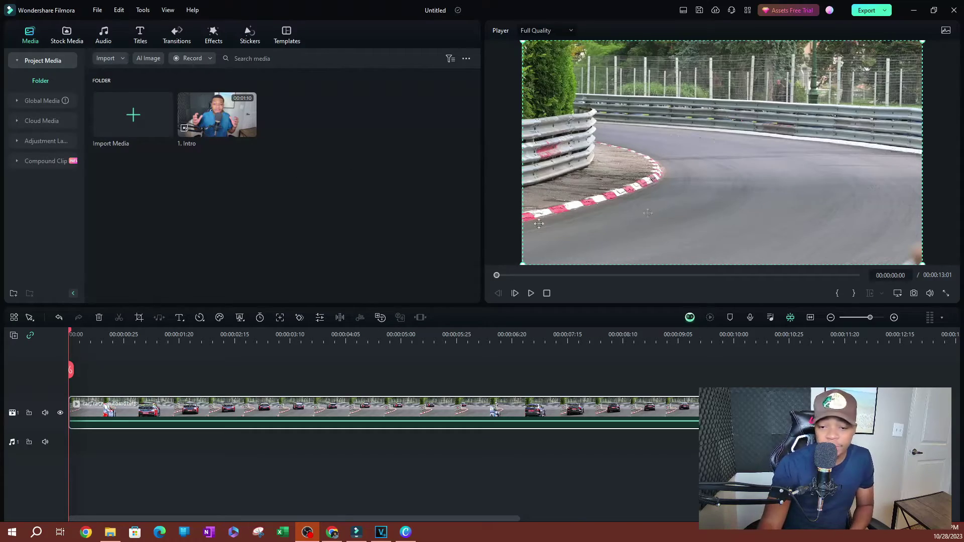
# Preview the racing clip and move the playhead to 00:00:04:25
pyautogui.click(531, 293)
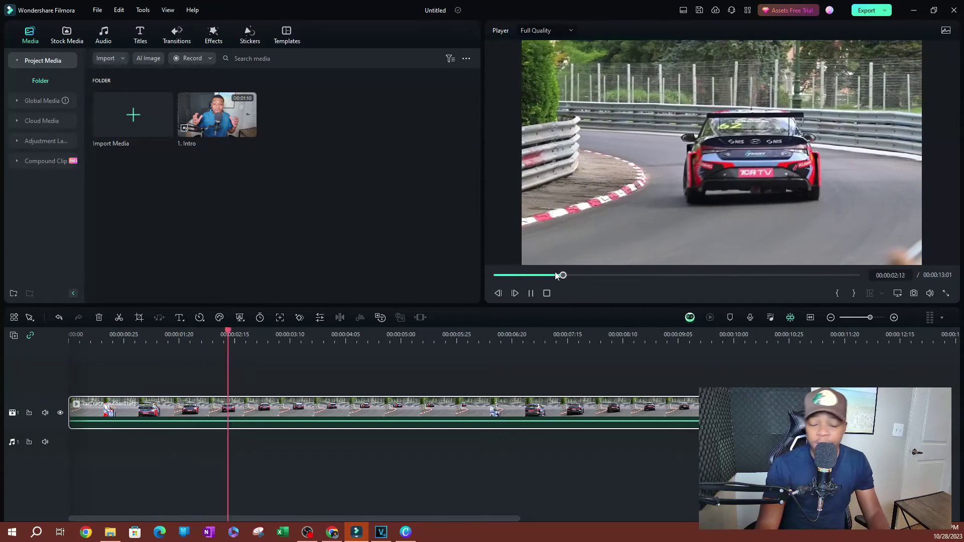
pyautogui.press('space')
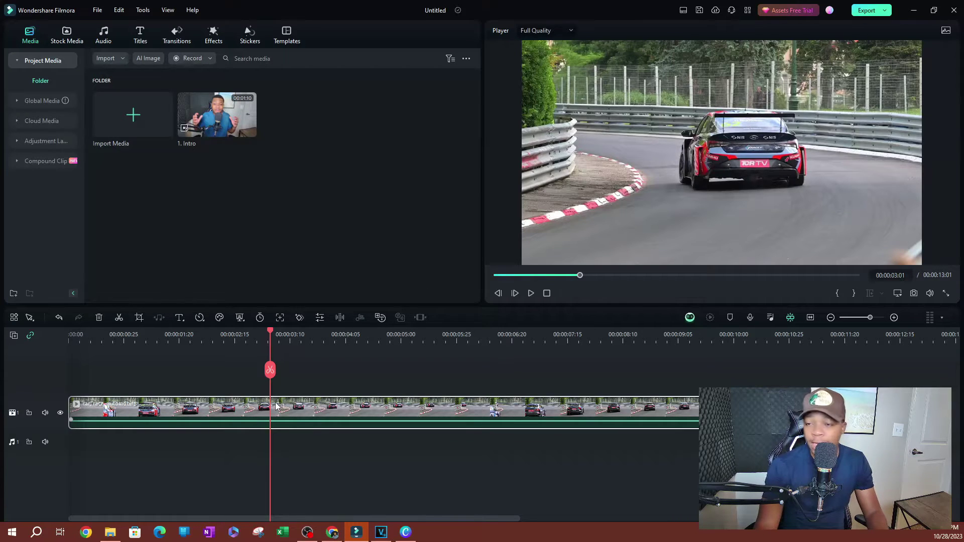
pyautogui.click(683, 11)
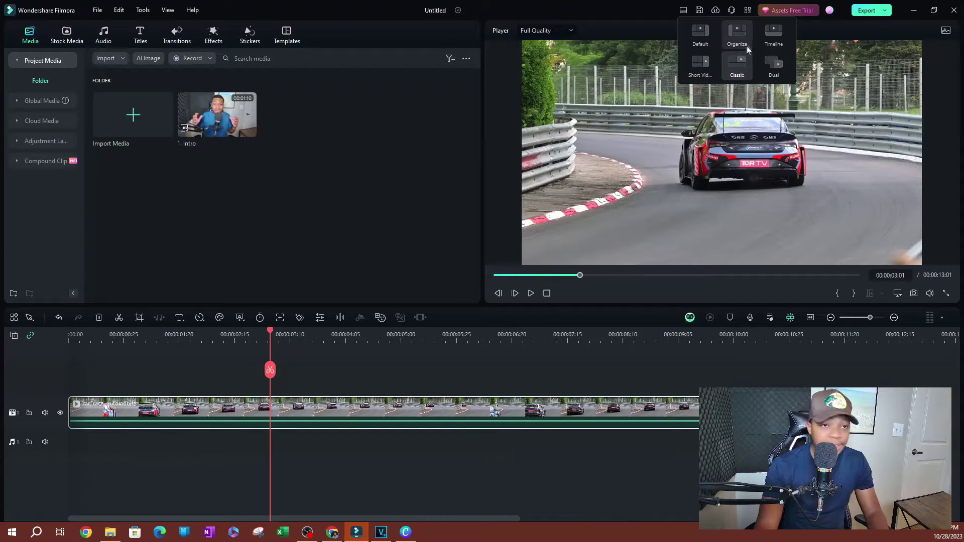
pyautogui.click(390, 369)
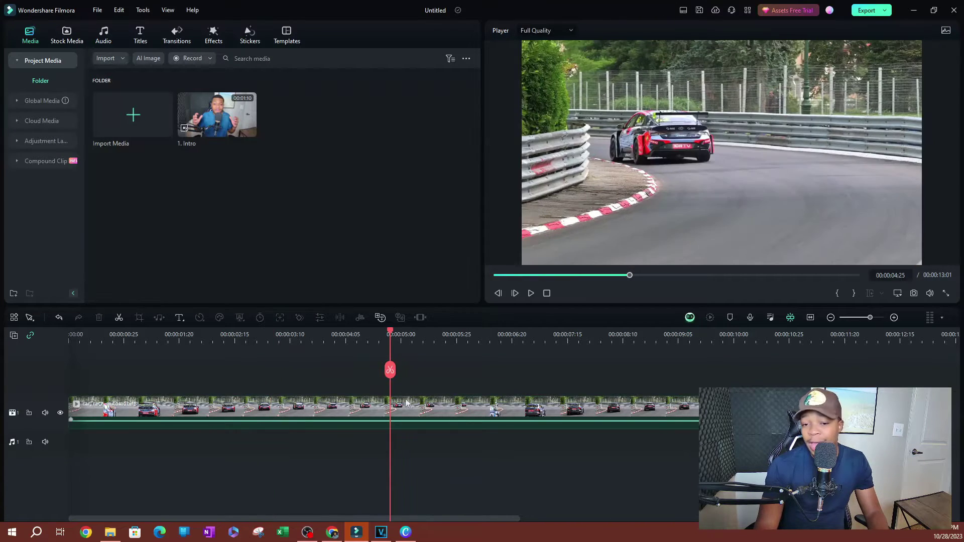
# Open the racing clip's Video properties and toggle the keyframe timeline off and back on
pyautogui.click(300, 413)
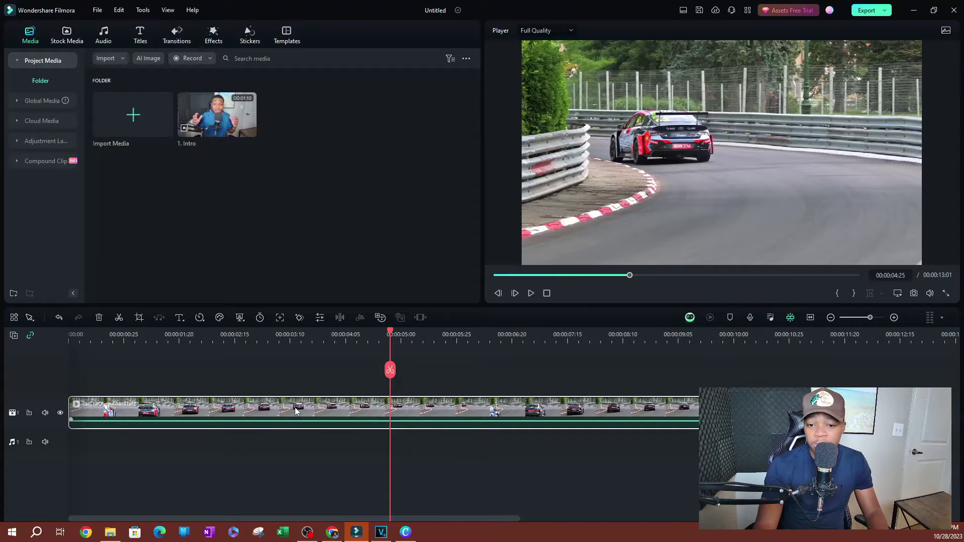
pyautogui.doubleClick(295, 411)
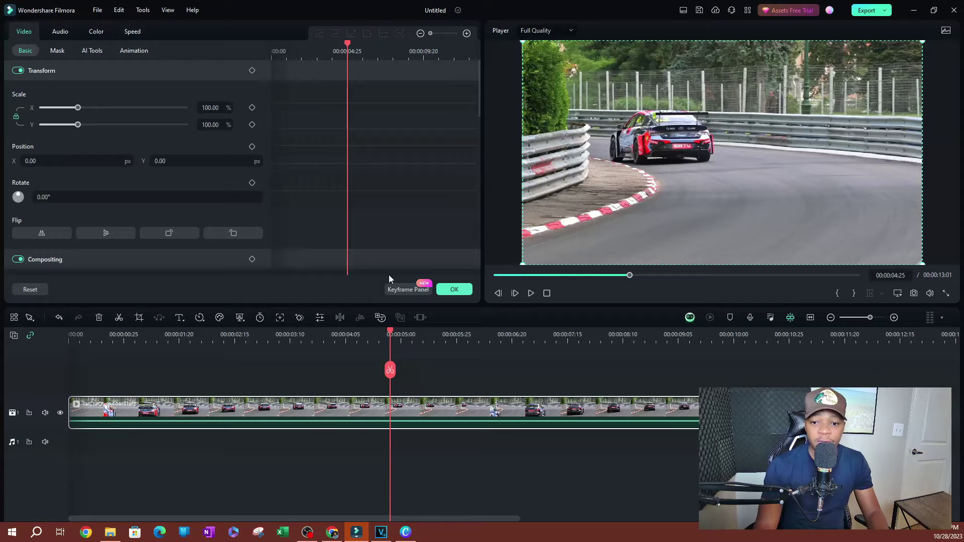
pyautogui.click(400, 289)
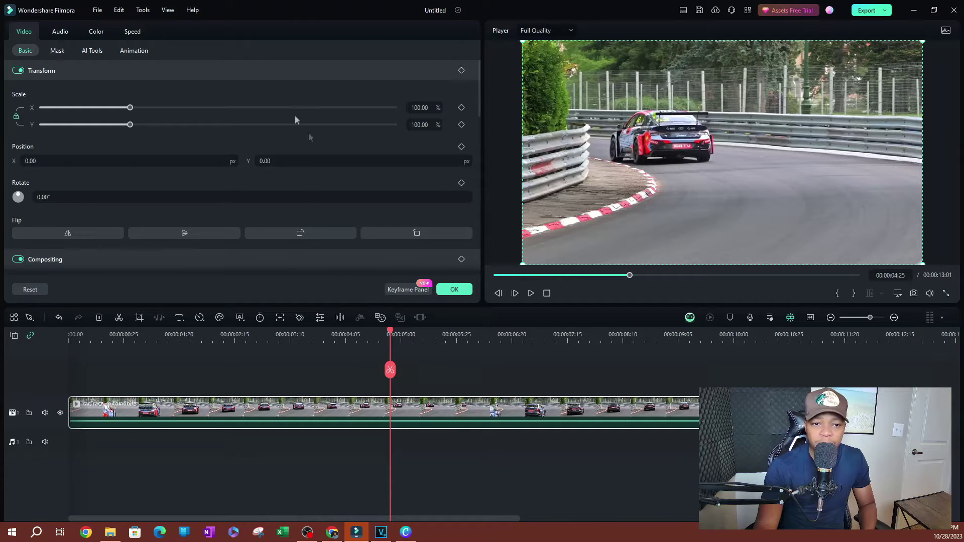
pyautogui.click(406, 290)
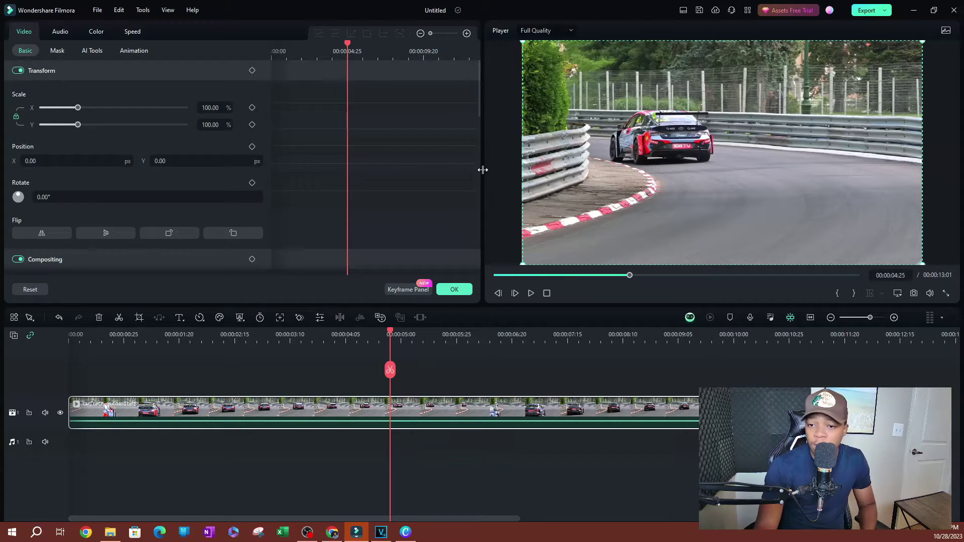
# Widen the settings and keyframe panels, then put the keyframe playhead at 00:00:00:00
pyautogui.moveTo(487, 168); pyautogui.dragTo(638, 172)
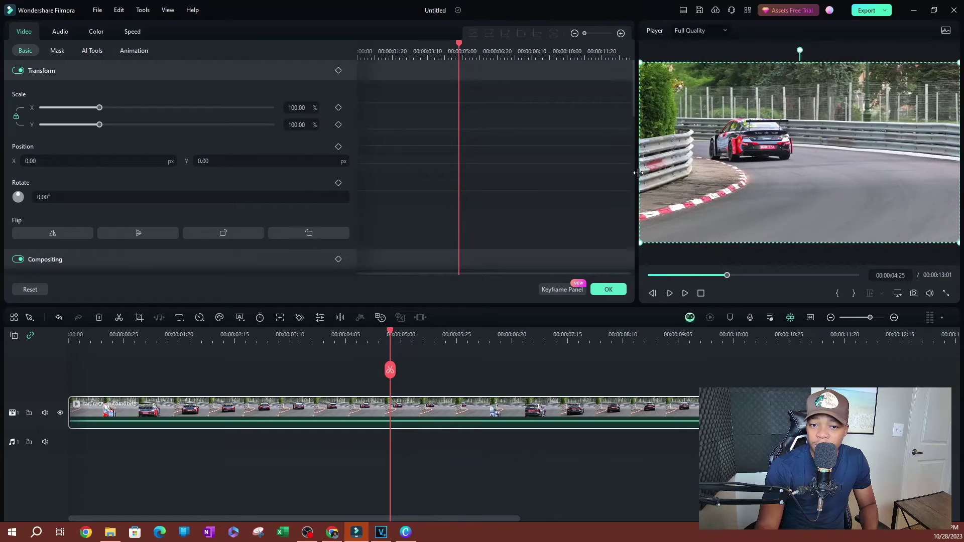
pyautogui.moveTo(357, 153); pyautogui.dragTo(311, 141)
pyautogui.moveTo(430, 42); pyautogui.dragTo(308, 41)
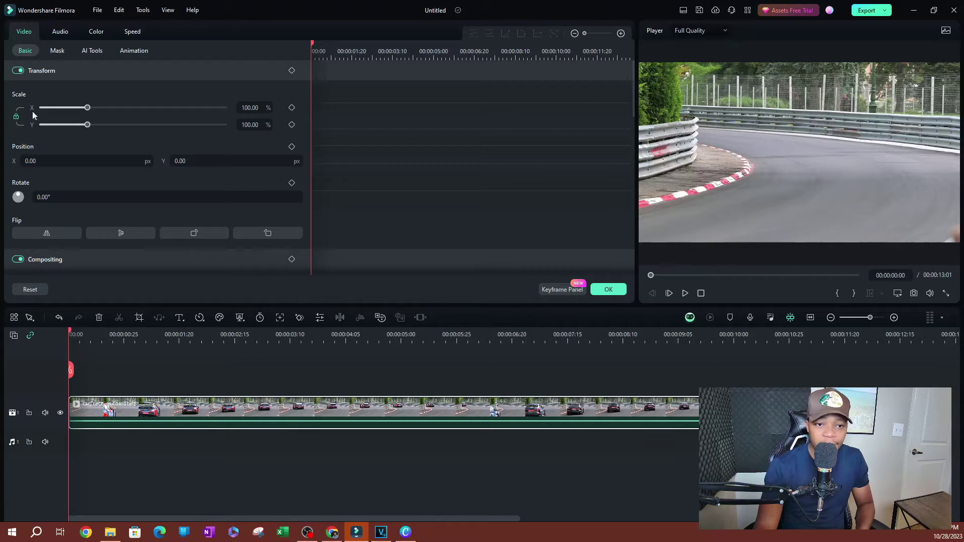
pyautogui.scroll(-1, 31, 132)
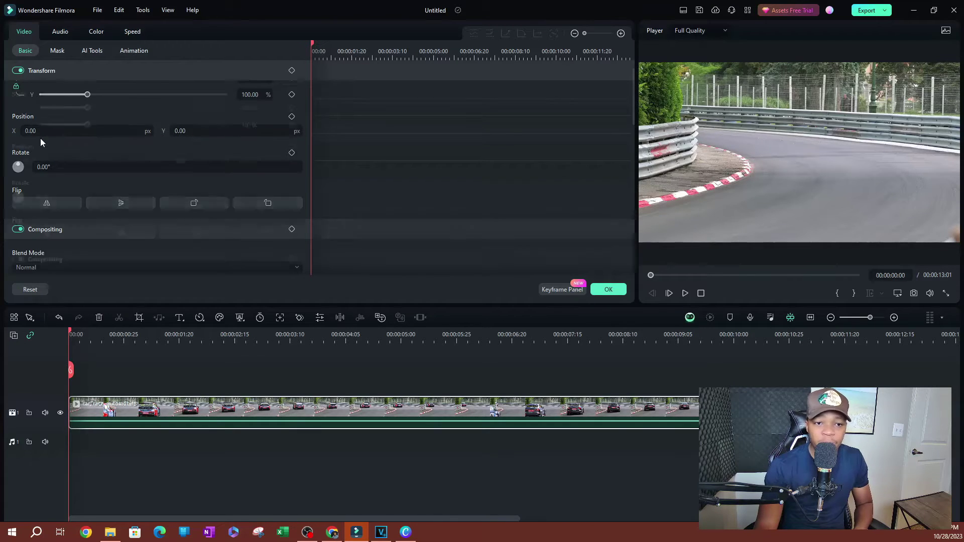
pyautogui.scroll(1, 40, 138)
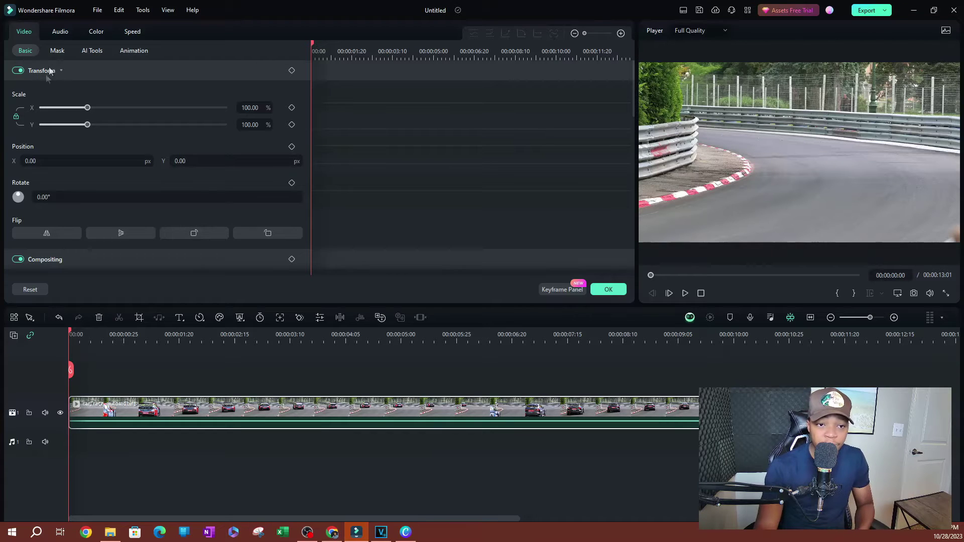
pyautogui.click(40, 74)
pyautogui.click(53, 90)
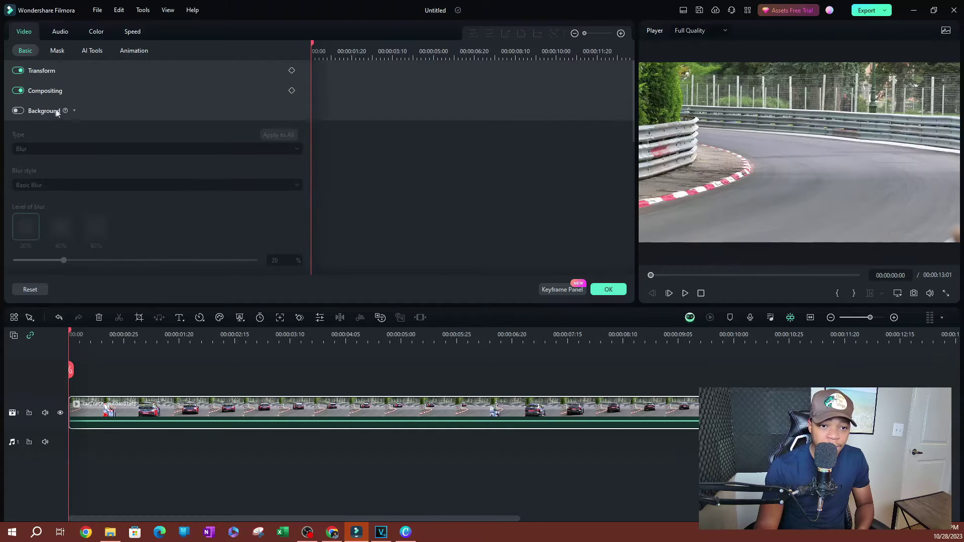
pyautogui.click(57, 112)
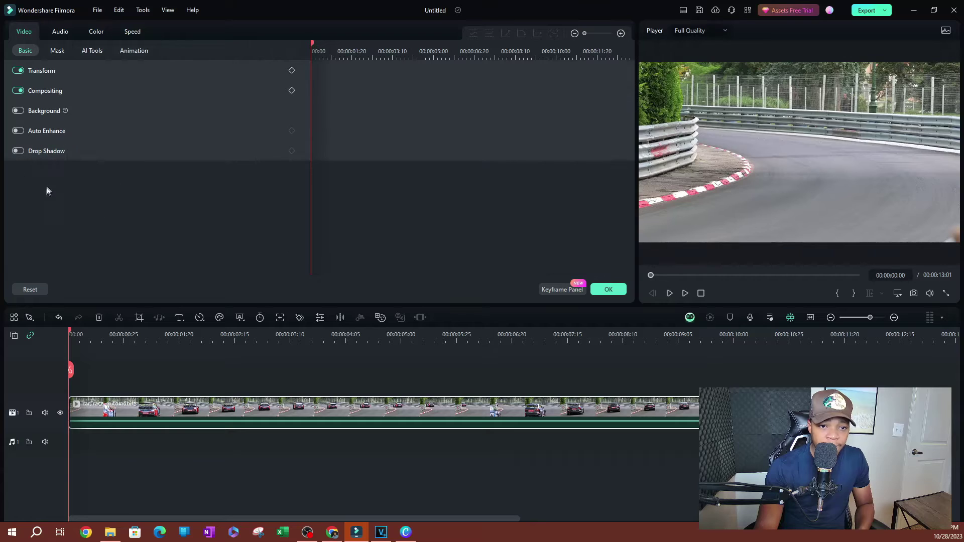
pyautogui.click(50, 75)
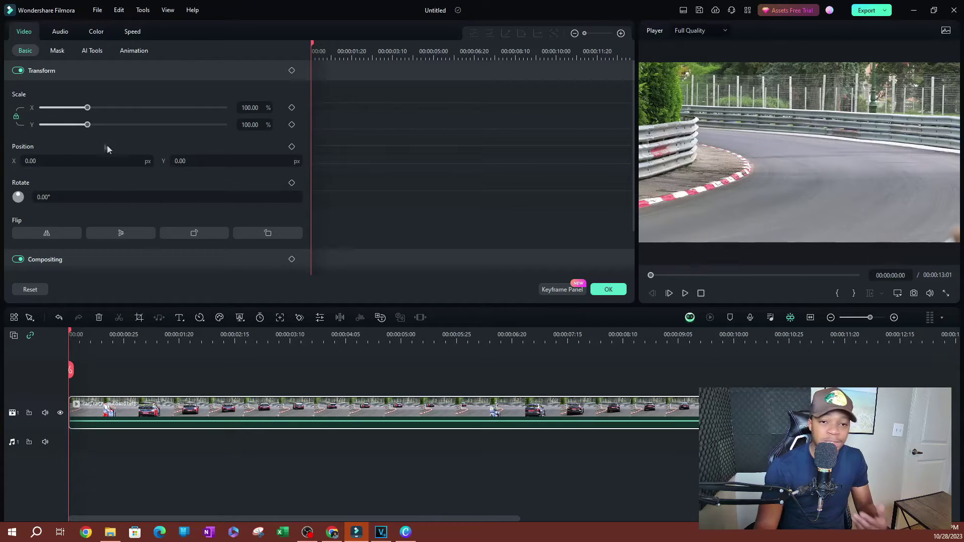
pyautogui.scroll(-1, 107, 148)
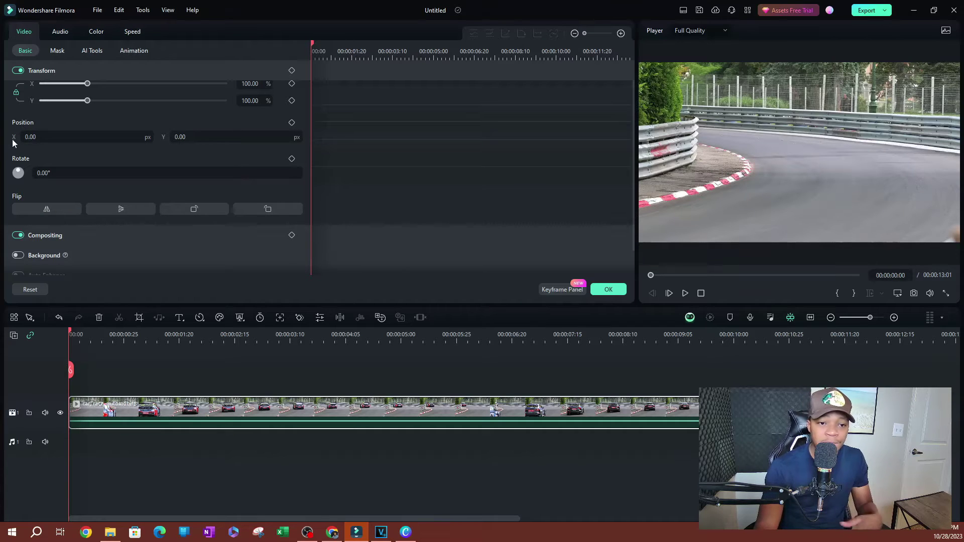
pyautogui.scroll(-1, 139, 149)
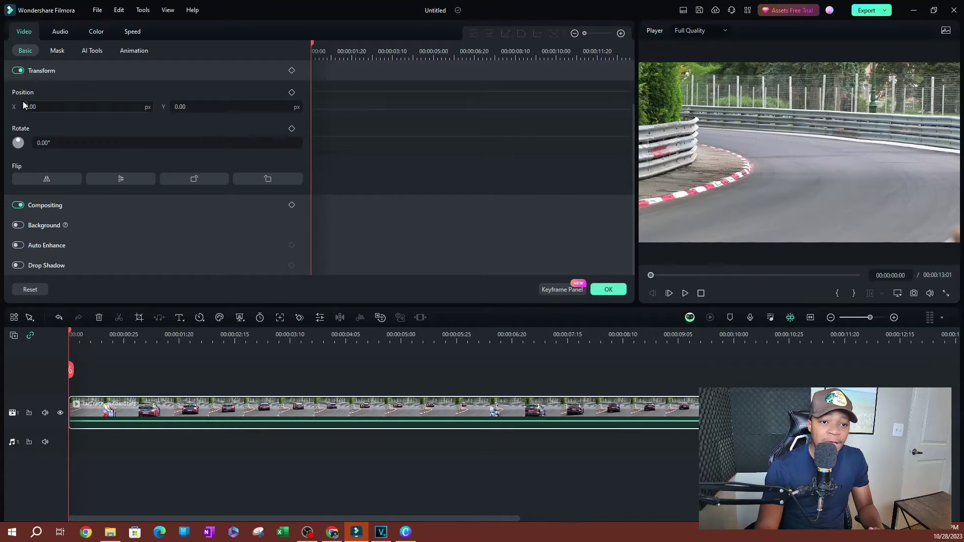
pyautogui.click(52, 71)
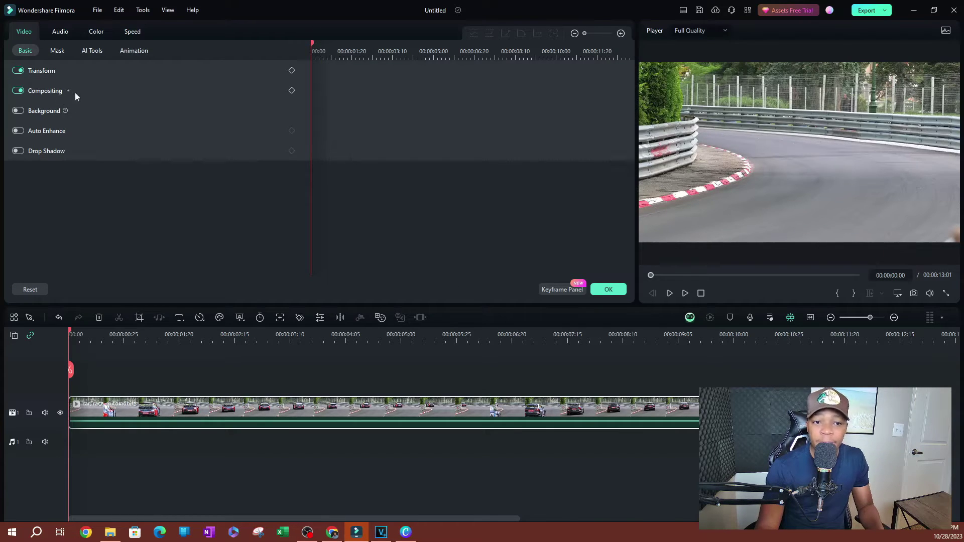
pyautogui.click(70, 91)
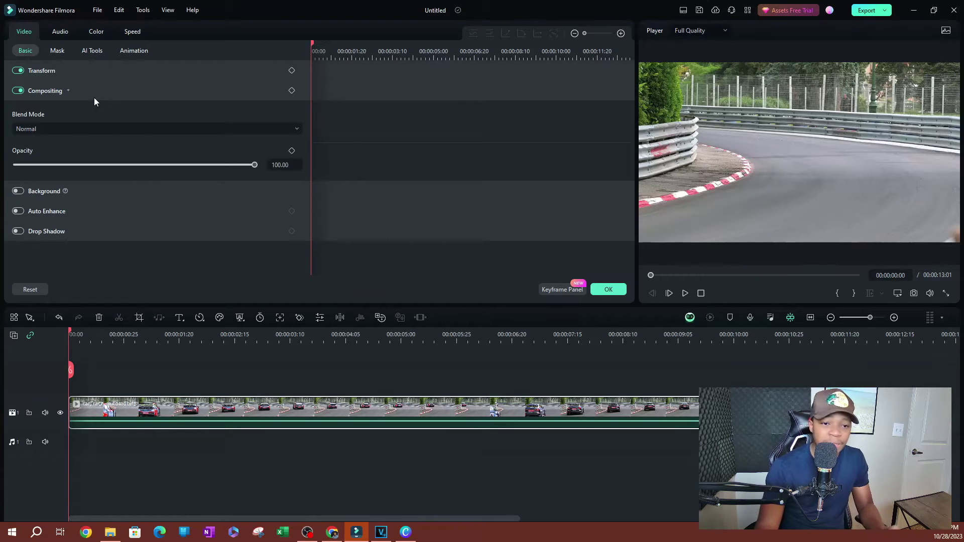
pyautogui.click(58, 91)
pyautogui.click(75, 112)
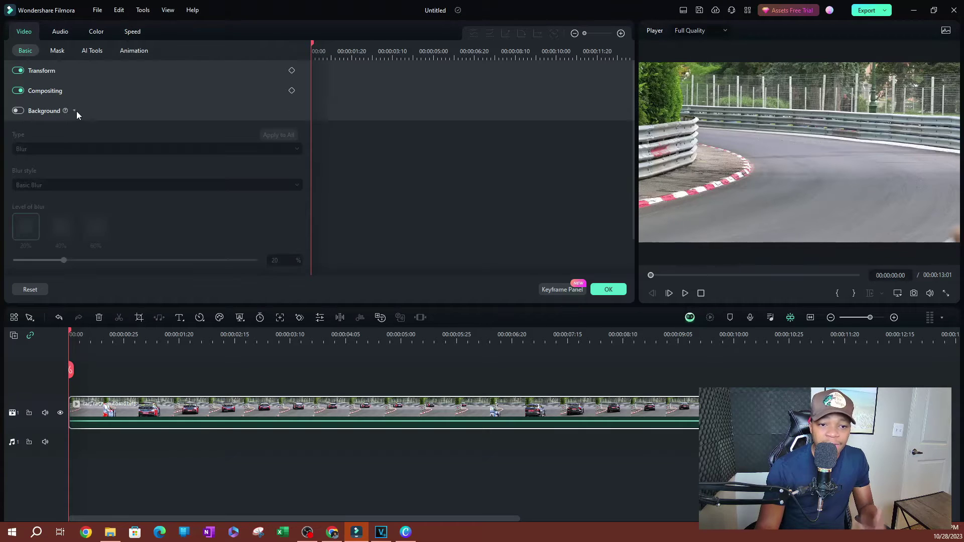
pyautogui.click(73, 111)
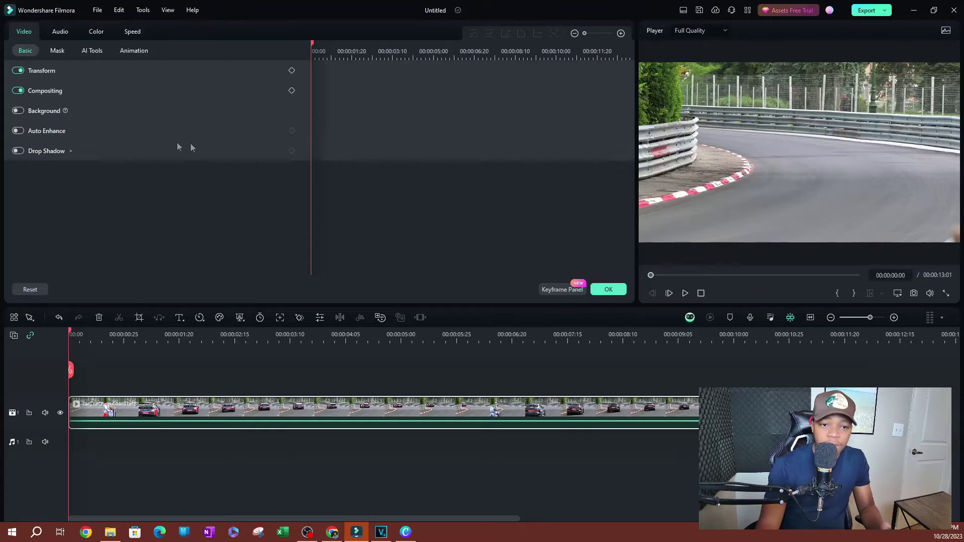
pyautogui.click(75, 110)
pyautogui.scroll(-1, 291, 160)
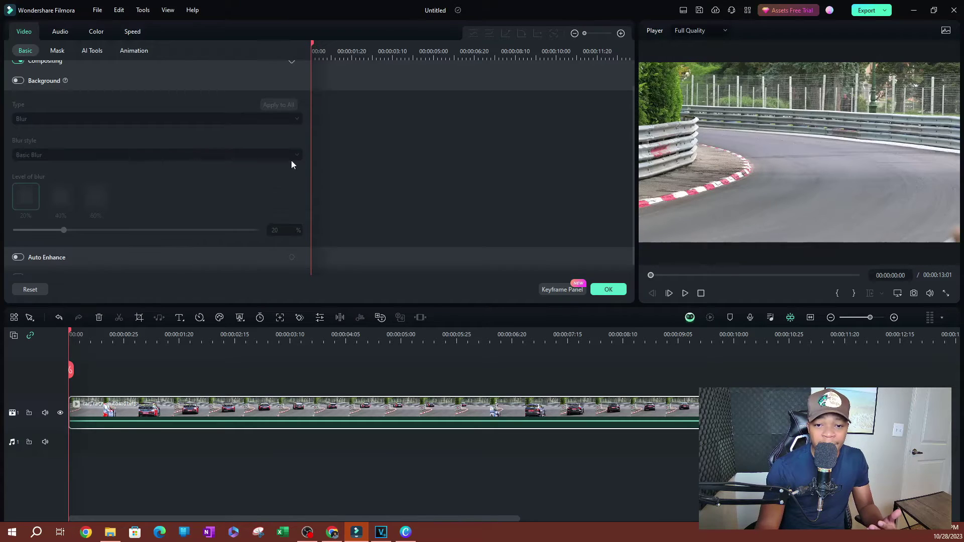
pyautogui.scroll(1, 290, 151)
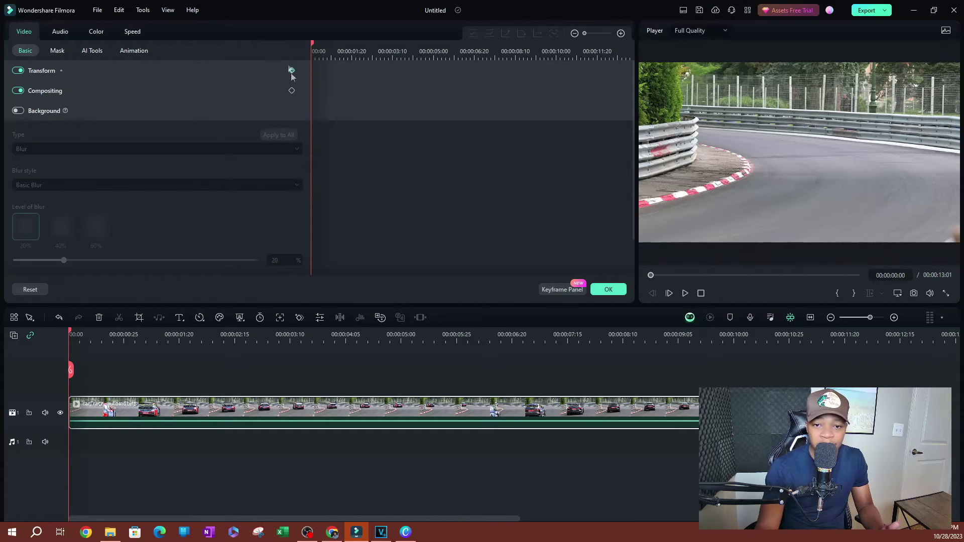
pyautogui.click(74, 110)
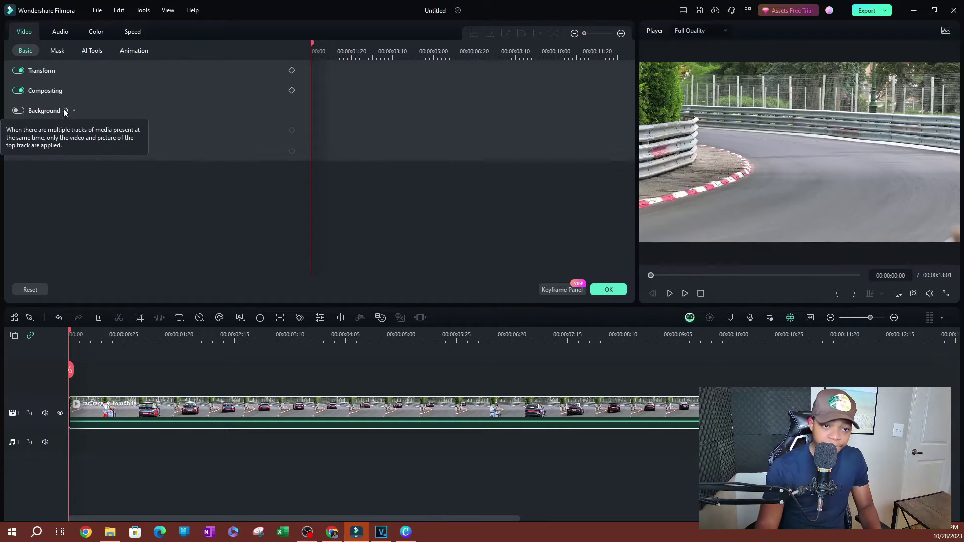
pyautogui.click(42, 72)
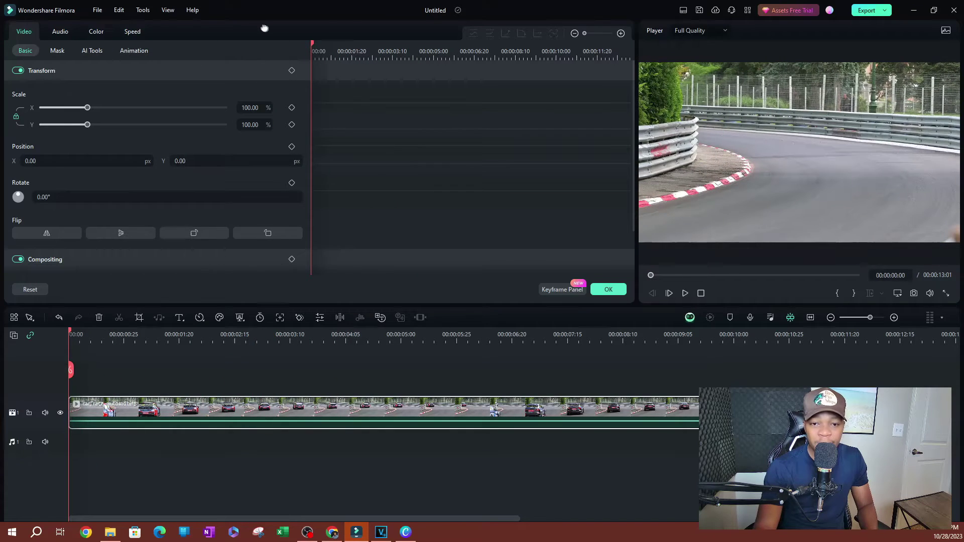
# Keyframe Scale at 0% on the first frame and 100% at 00:00:01:03
pyautogui.moveTo(314, 46); pyautogui.dragTo(282, 61)
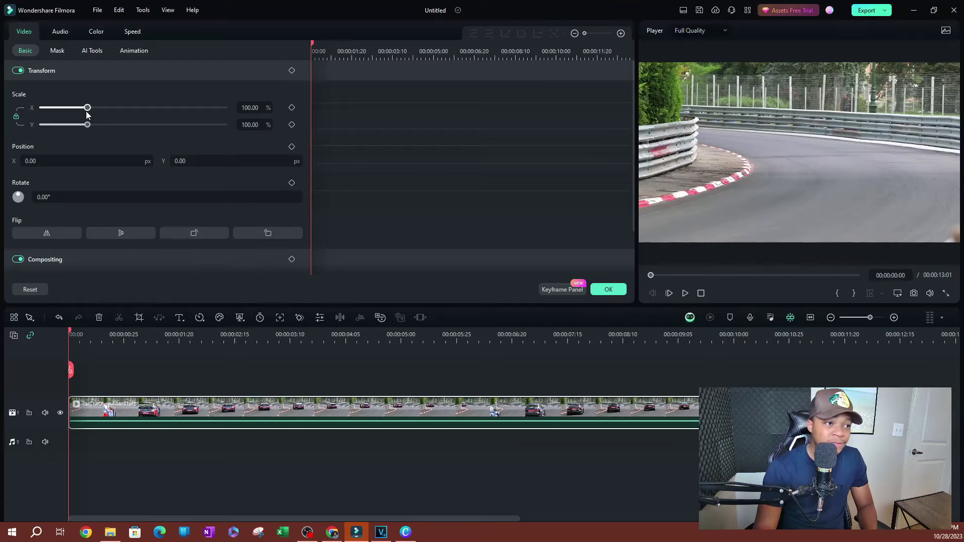
pyautogui.moveTo(88, 108); pyautogui.dragTo(19, 114)
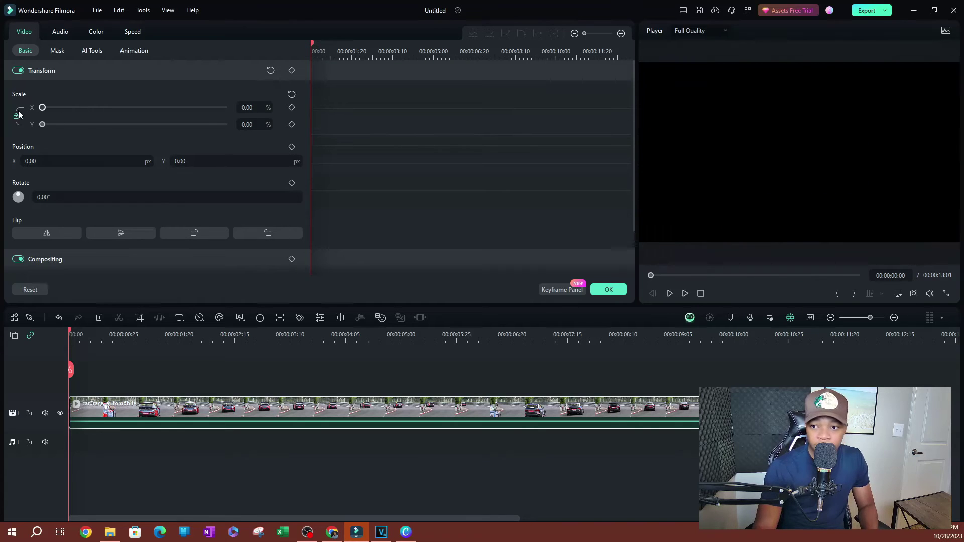
pyautogui.click(291, 108)
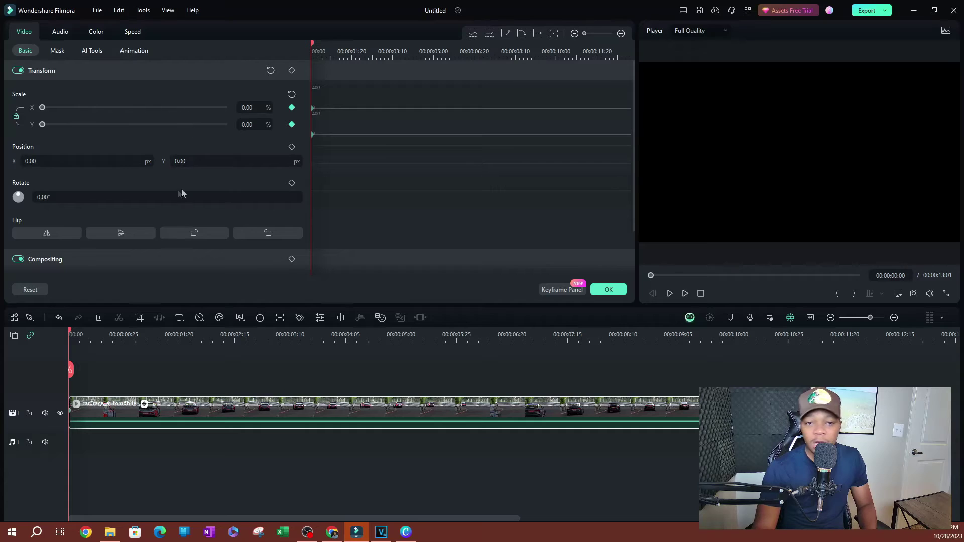
pyautogui.moveTo(313, 46); pyautogui.dragTo(339, 55)
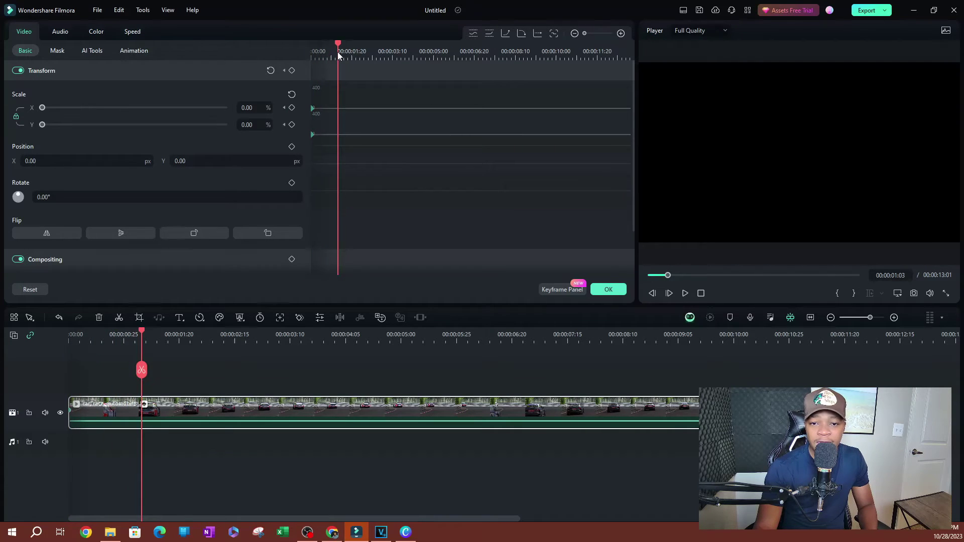
pyautogui.click(292, 95)
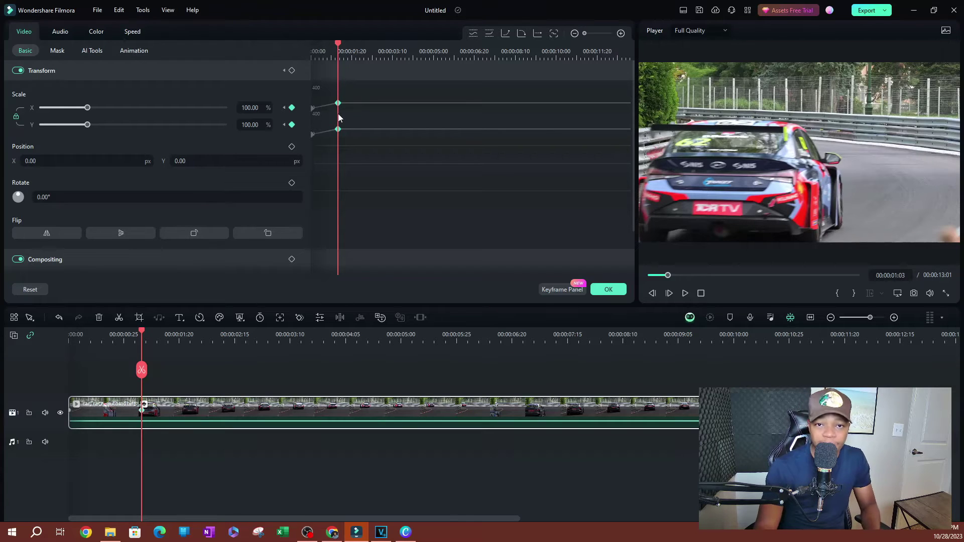
pyautogui.moveTo(141, 333); pyautogui.dragTo(50, 334)
pyautogui.click(686, 293)
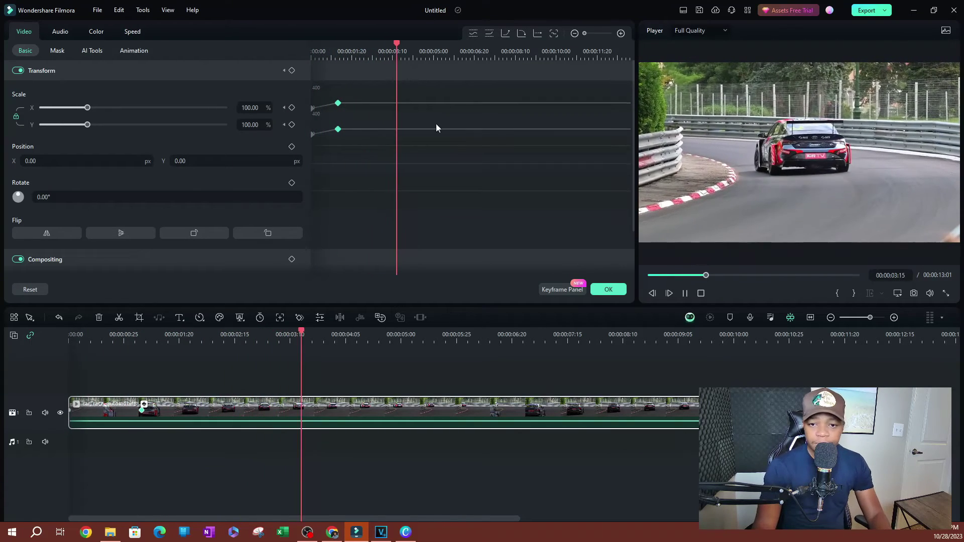
pyautogui.press('space')
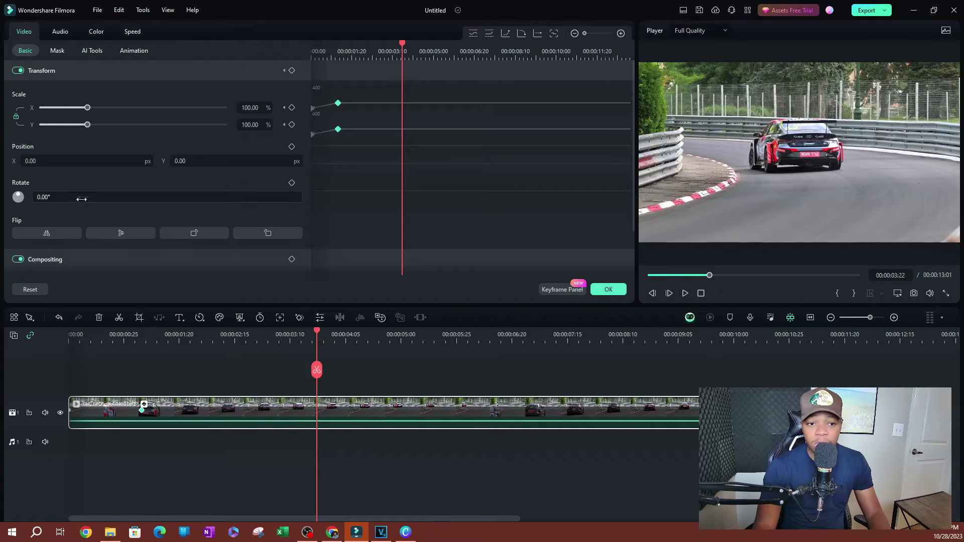
pyautogui.moveTo(318, 333); pyautogui.dragTo(206, 337)
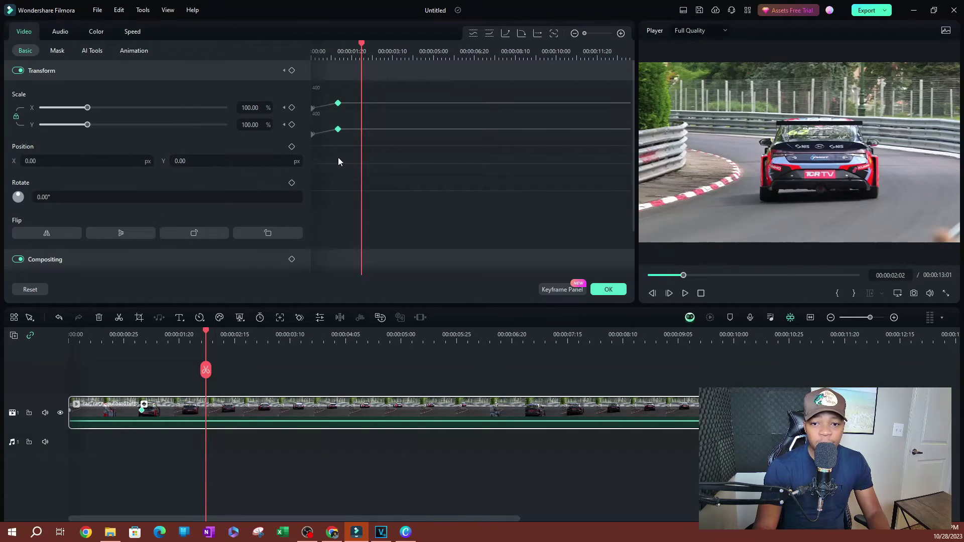
pyautogui.moveTo(362, 47); pyautogui.dragTo(311, 54)
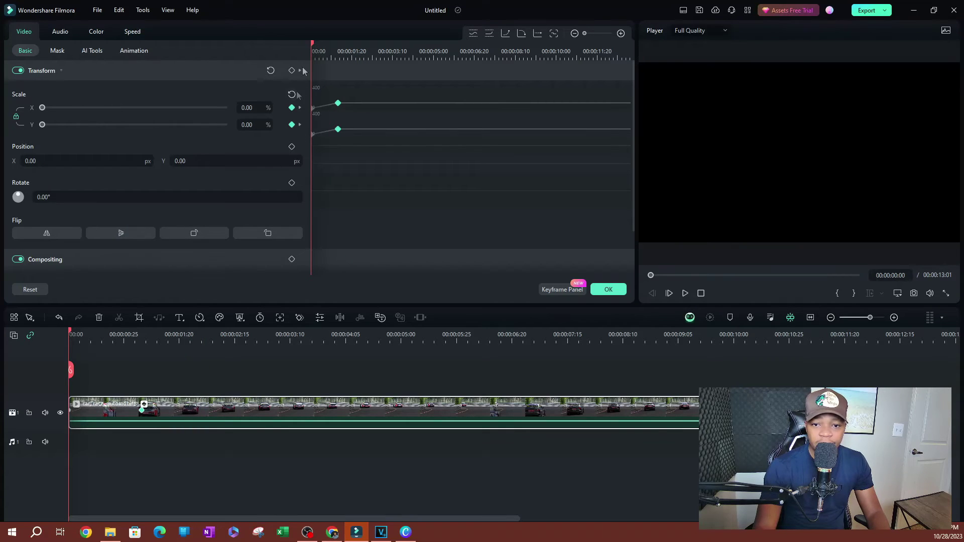
# Set Position X to -1141 with a Position keyframe on the clip's first frame
pyautogui.moveTo(314, 46)
pyautogui.mouseDown()
pyautogui.moveTo(324, 53)
pyautogui.moveTo(306, 53)
pyautogui.mouseUp()
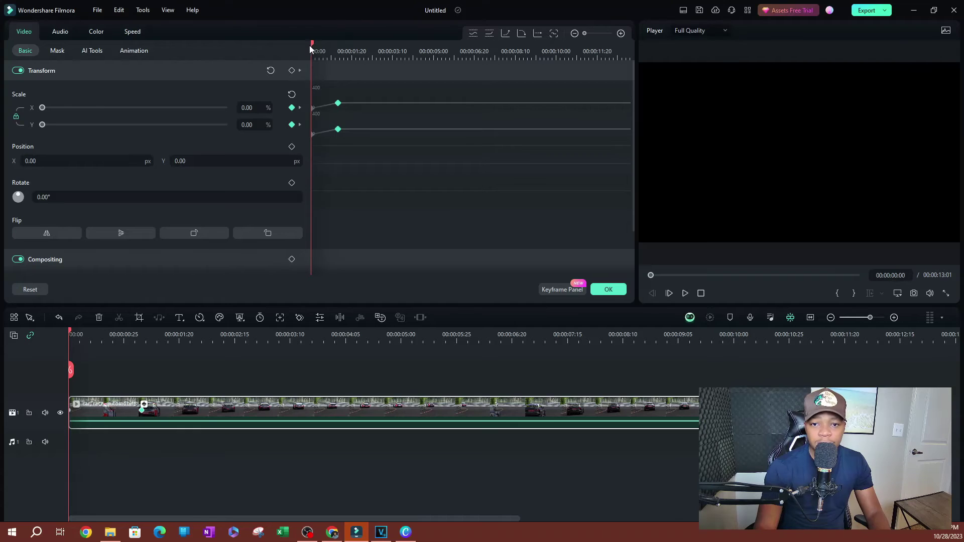
pyautogui.moveTo(312, 47); pyautogui.dragTo(317, 53)
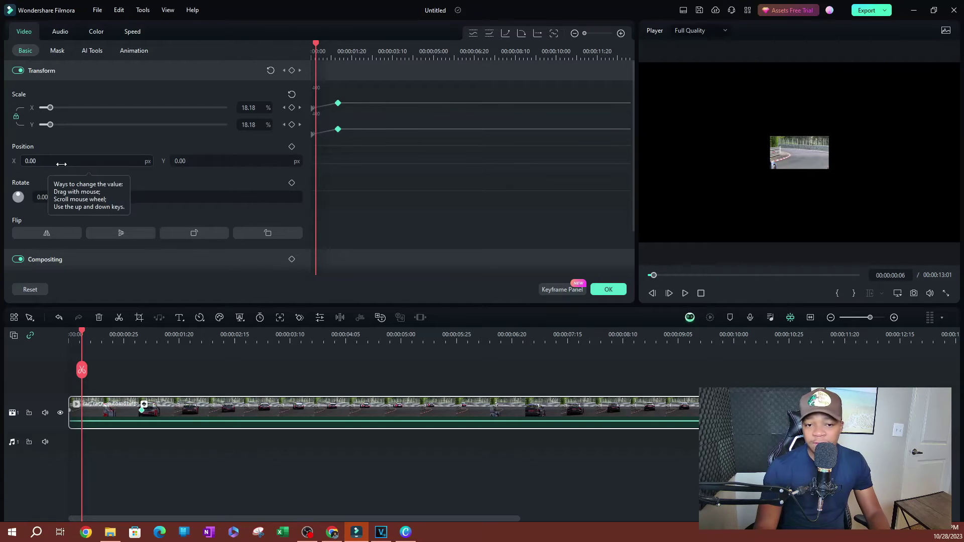
pyautogui.moveTo(62, 162); pyautogui.dragTo(0, 163)
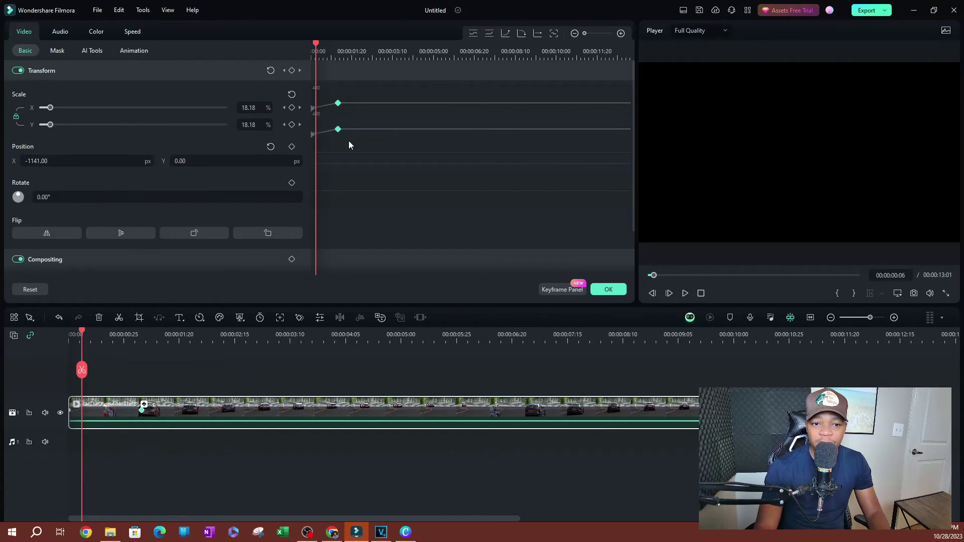
pyautogui.click(293, 147)
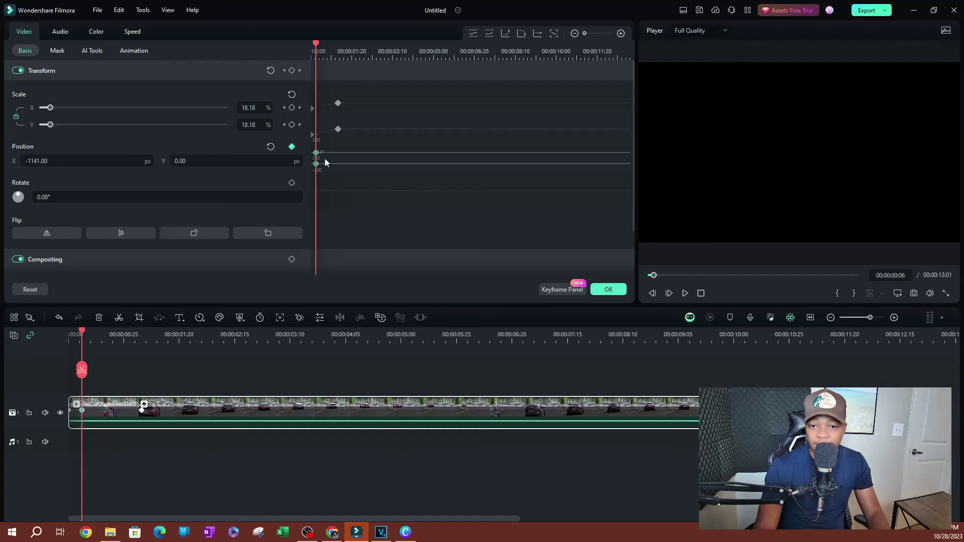
pyautogui.moveTo(317, 46); pyautogui.dragTo(338, 82)
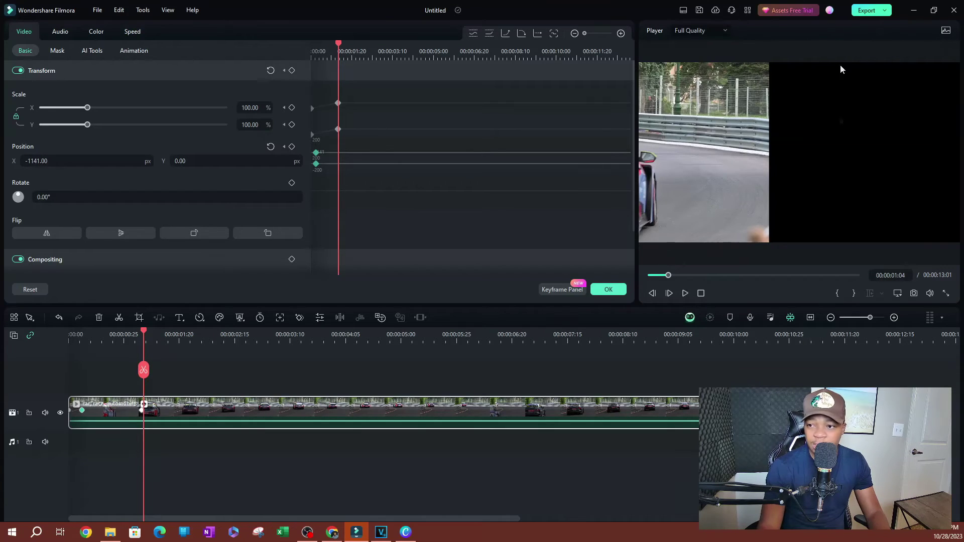
# Add a Position keyframe at X 0 where the clip reaches full size, then preview from the start
pyautogui.click(270, 148)
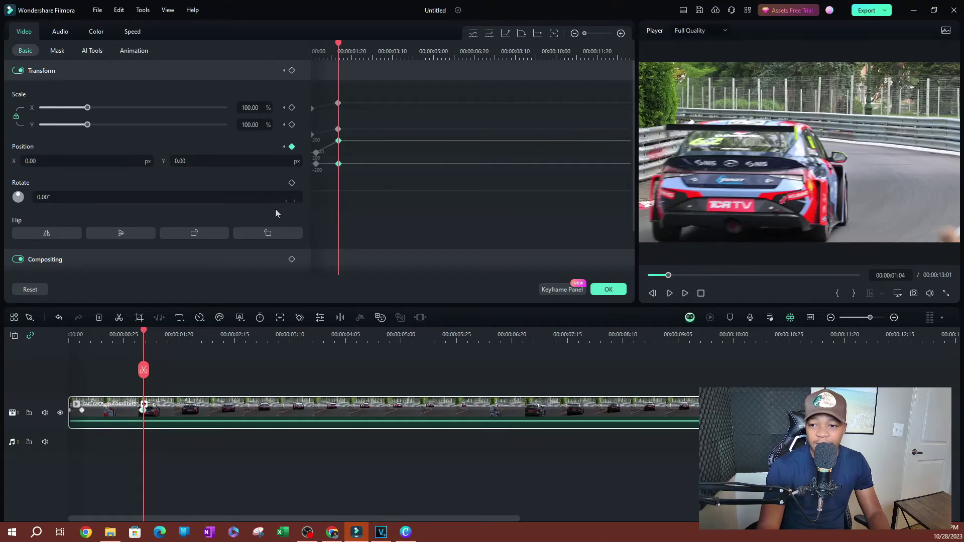
pyautogui.moveTo(339, 47); pyautogui.dragTo(247, 64)
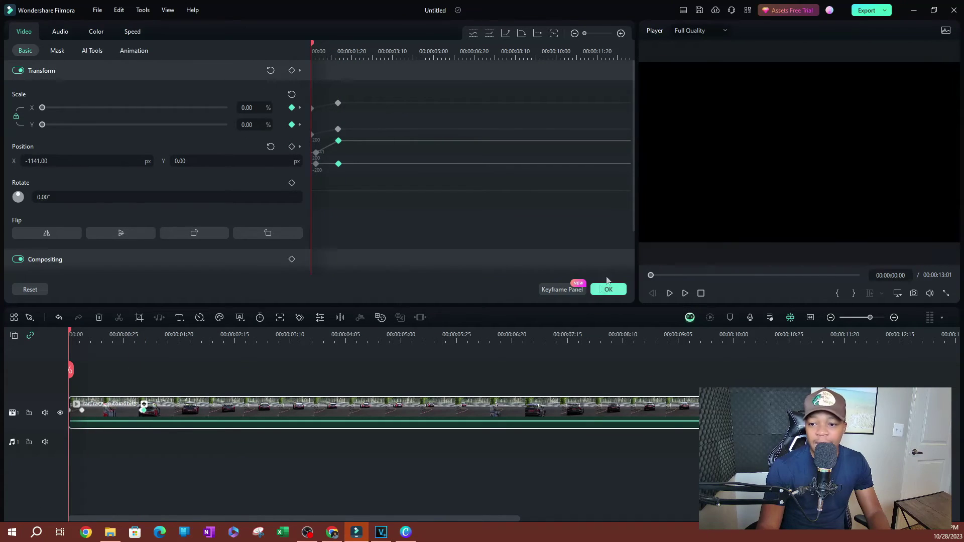
pyautogui.click(686, 294)
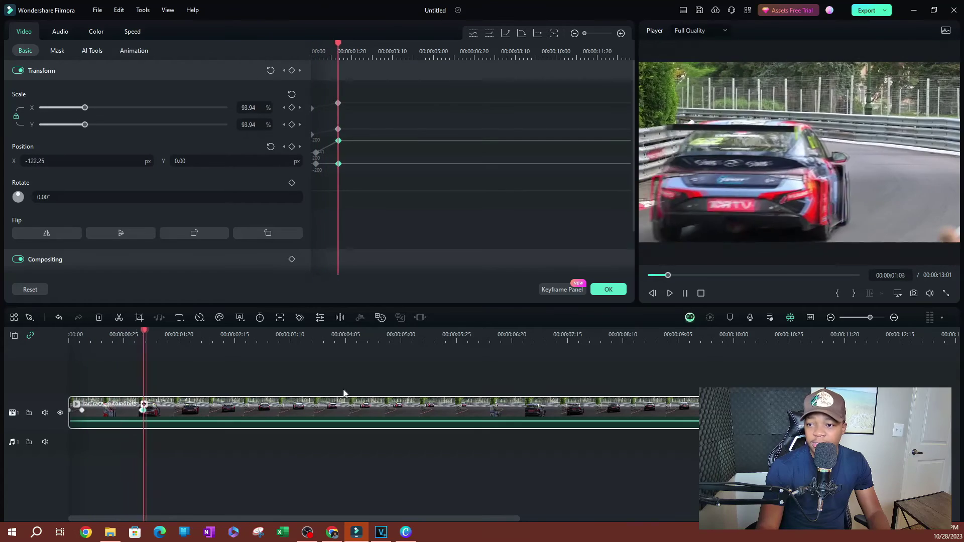
pyautogui.press('space')
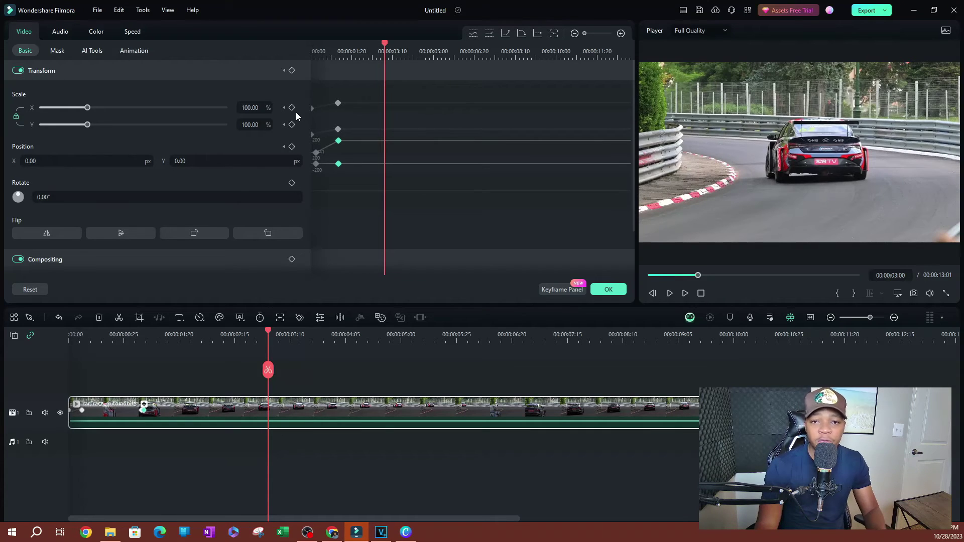
pyautogui.click(338, 103)
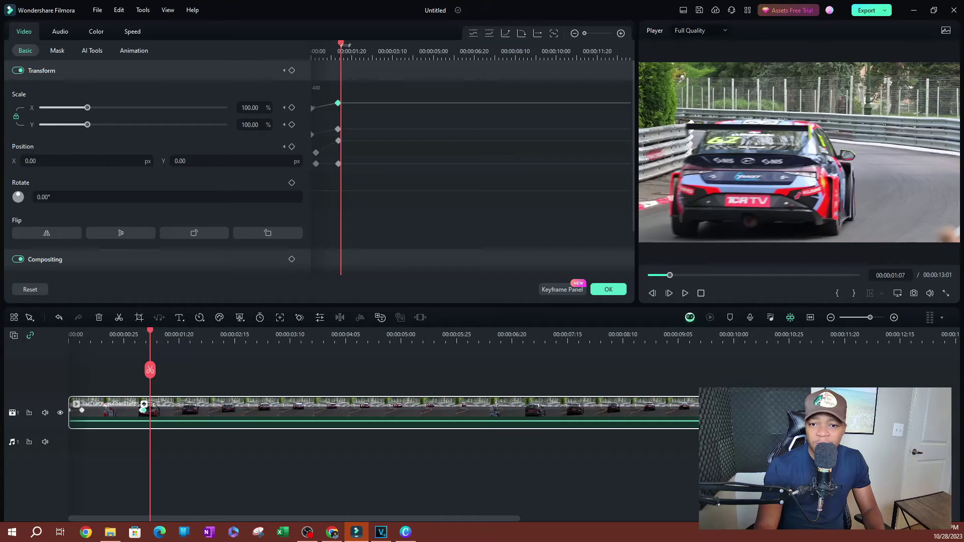
# Give the second Scale keyframe Continuous Curve interpolation and delete both Position keyframes
pyautogui.click(338, 103)
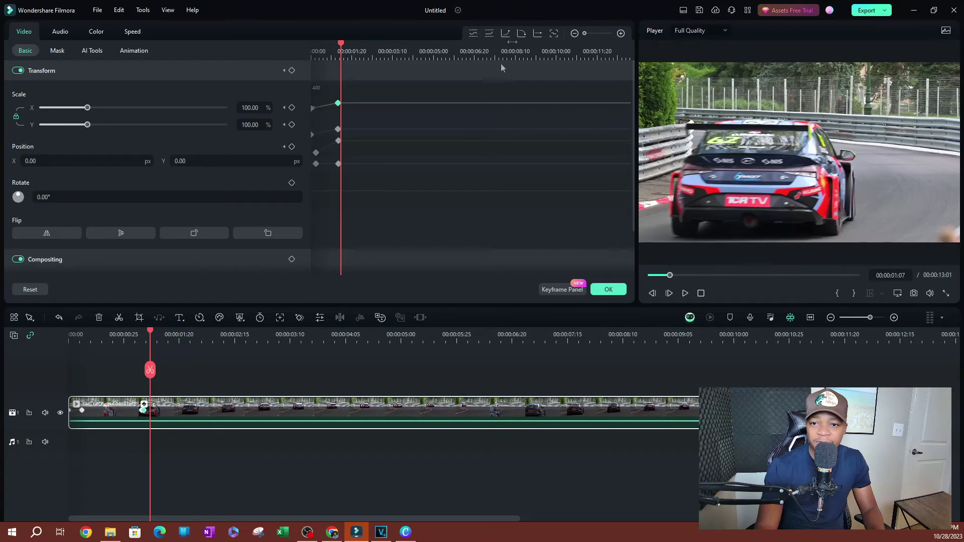
pyautogui.click(473, 34)
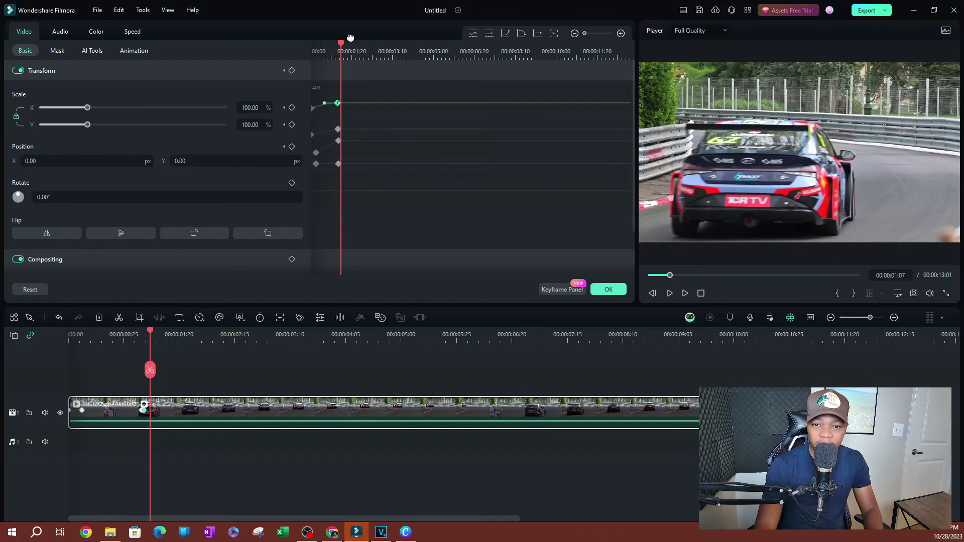
pyautogui.press('Home')
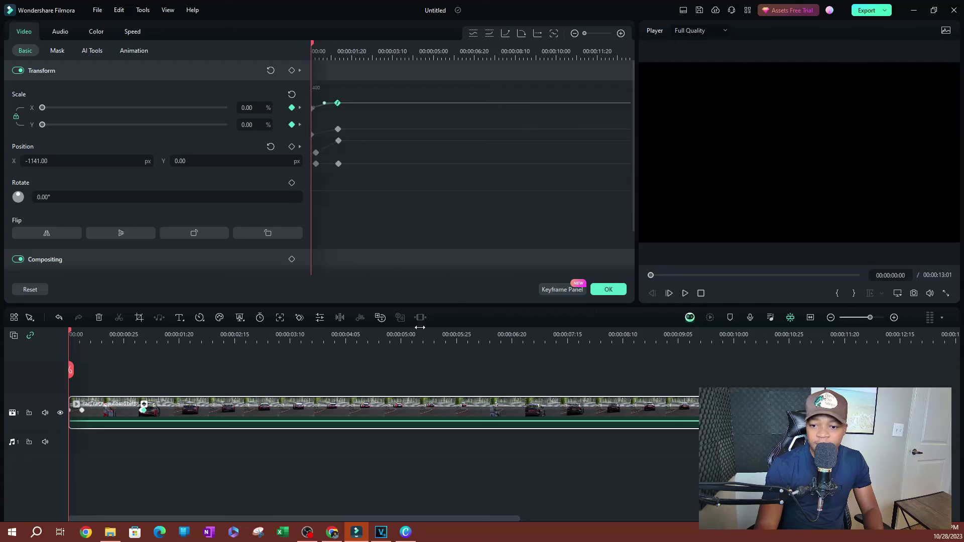
pyautogui.click(339, 142)
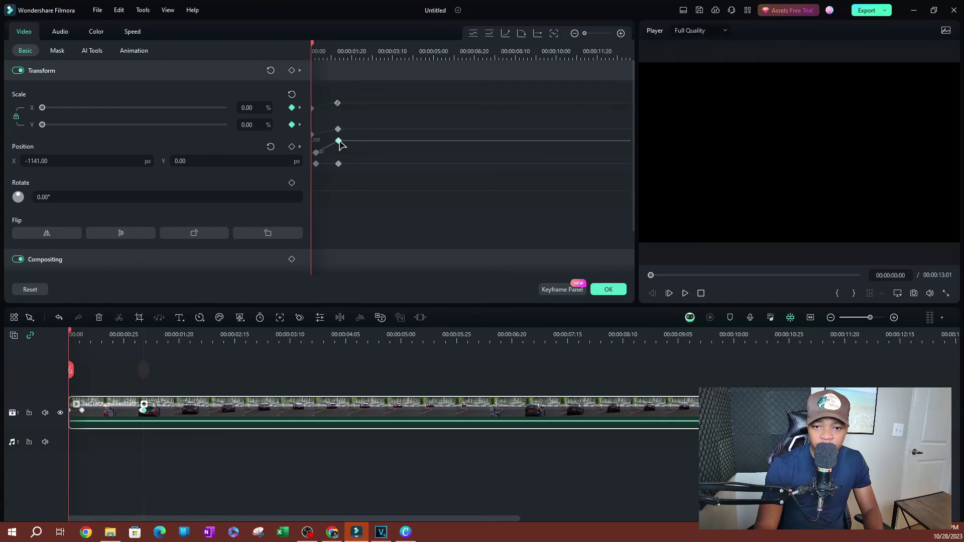
pyautogui.click(423, 105)
pyautogui.press('Home')
pyautogui.press('space')
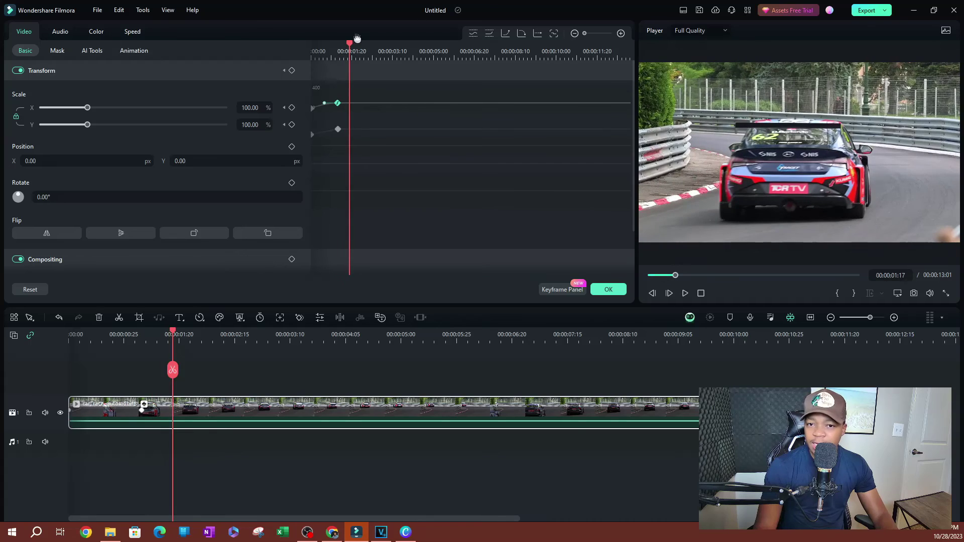
# Switch the final Scale keyframe to Linear, replay it, and reopen its interpolation menu
pyautogui.press('Home')
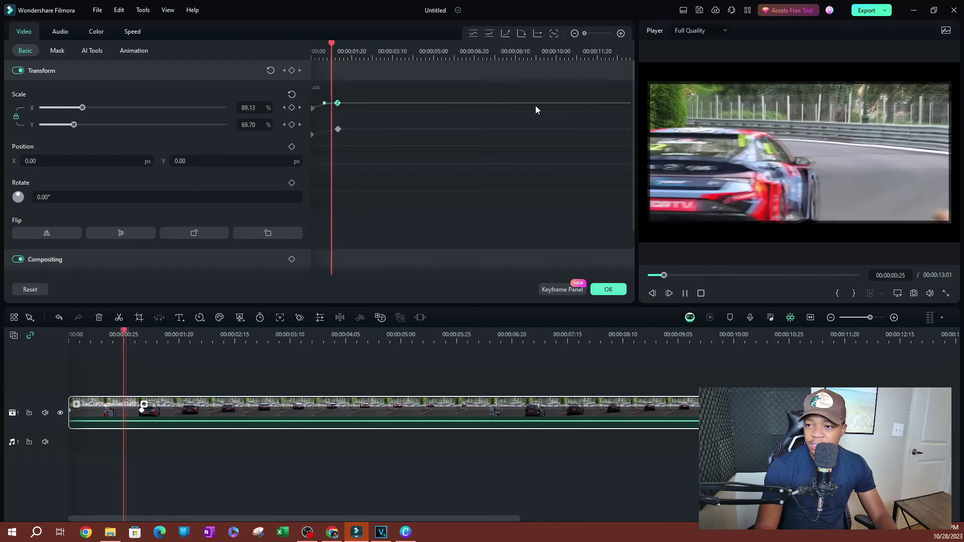
pyautogui.press('space')
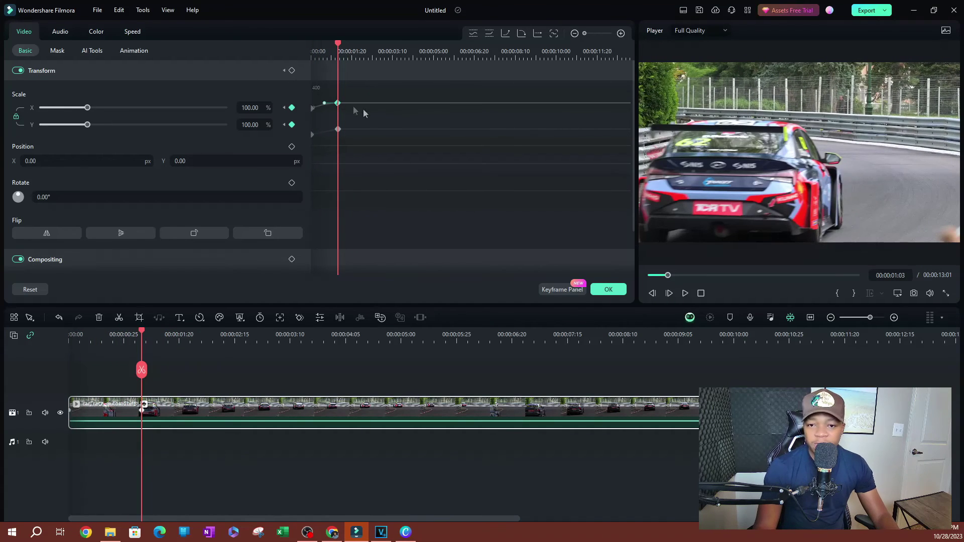
pyautogui.rightClick(338, 103)
pyautogui.click(351, 146)
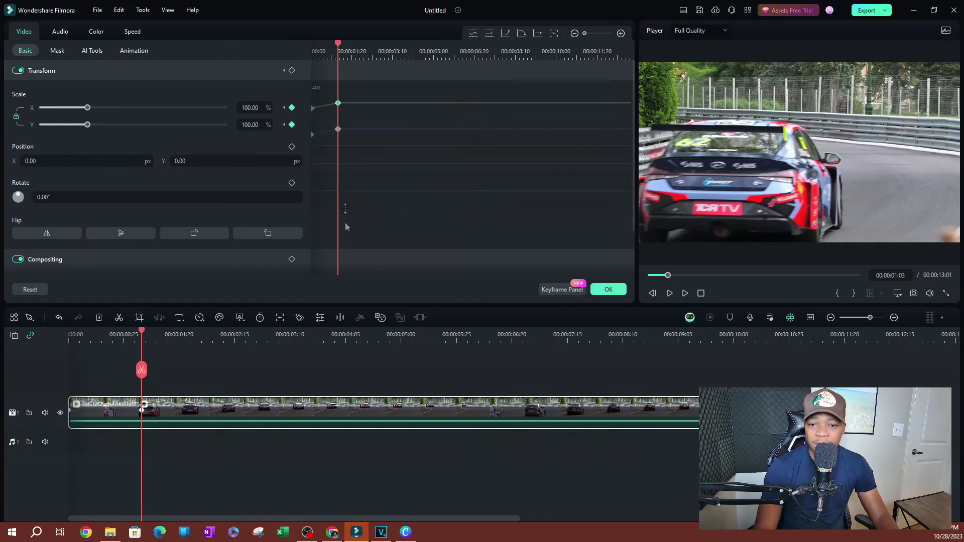
pyautogui.moveTo(336, 59); pyautogui.dragTo(333, 59)
pyautogui.press('space')
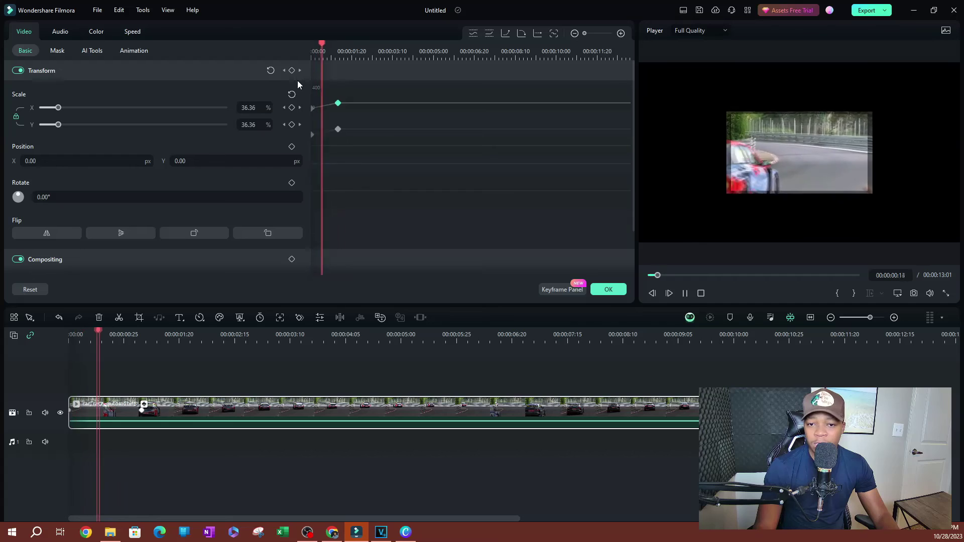
pyautogui.rightClick(338, 103)
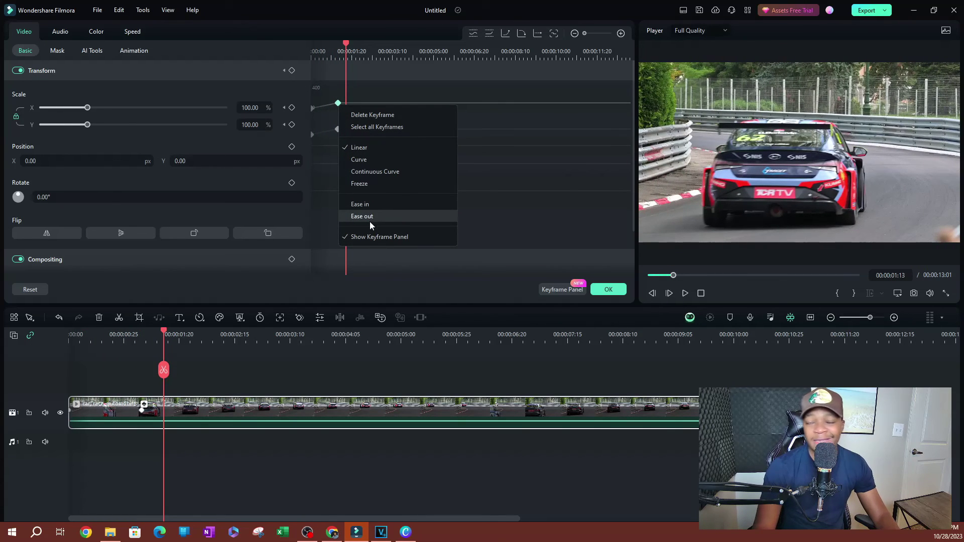
# Set the final Scale keyframe to Ease in and play the result
pyautogui.click(507, 189)
pyautogui.press('space')
pyautogui.click(325, 107)
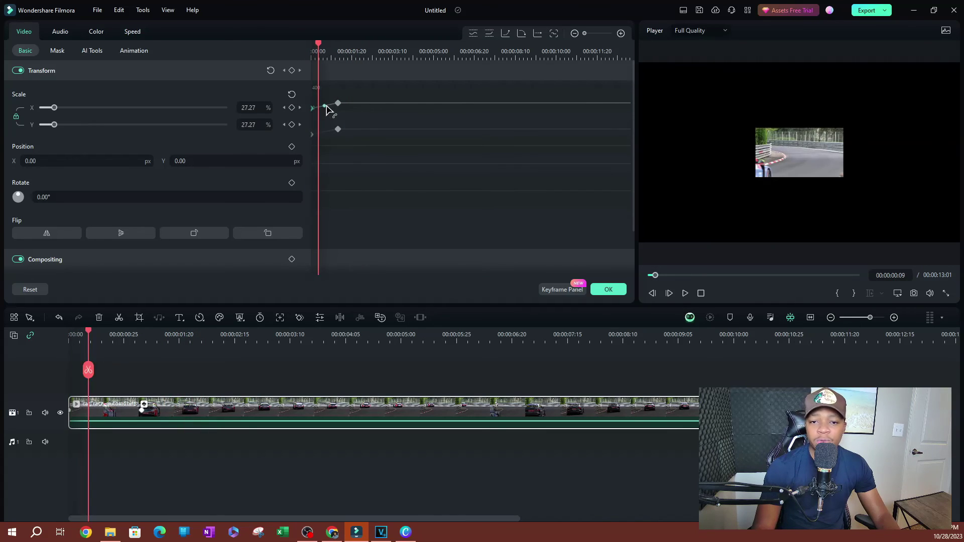
# Drag the second Scale keyframe's bezier handle to reshape the curve, then replay from the start
pyautogui.click(337, 103)
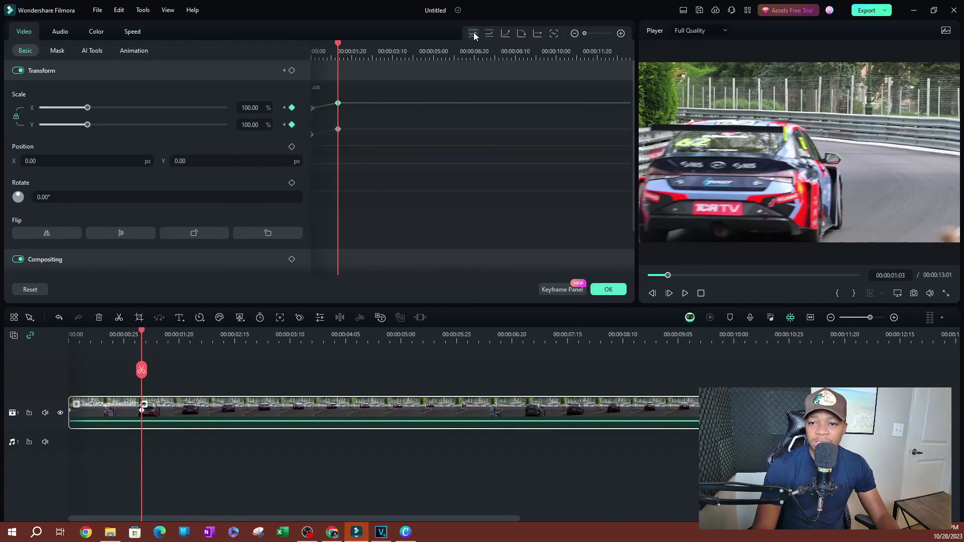
pyautogui.moveTo(326, 104); pyautogui.dragTo(331, 145)
pyautogui.moveTo(339, 47); pyautogui.dragTo(313, 45)
pyautogui.press('space')
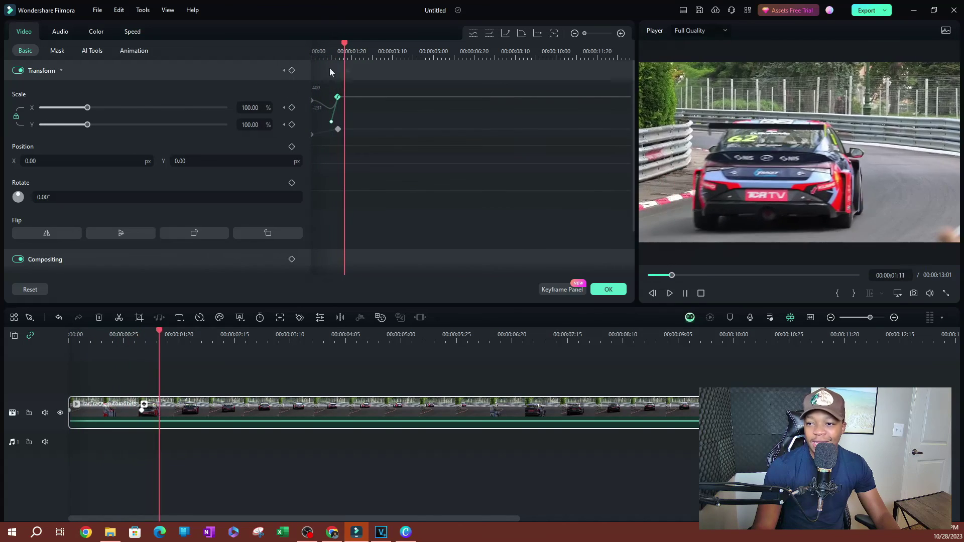
pyautogui.press('space')
pyautogui.click(338, 129)
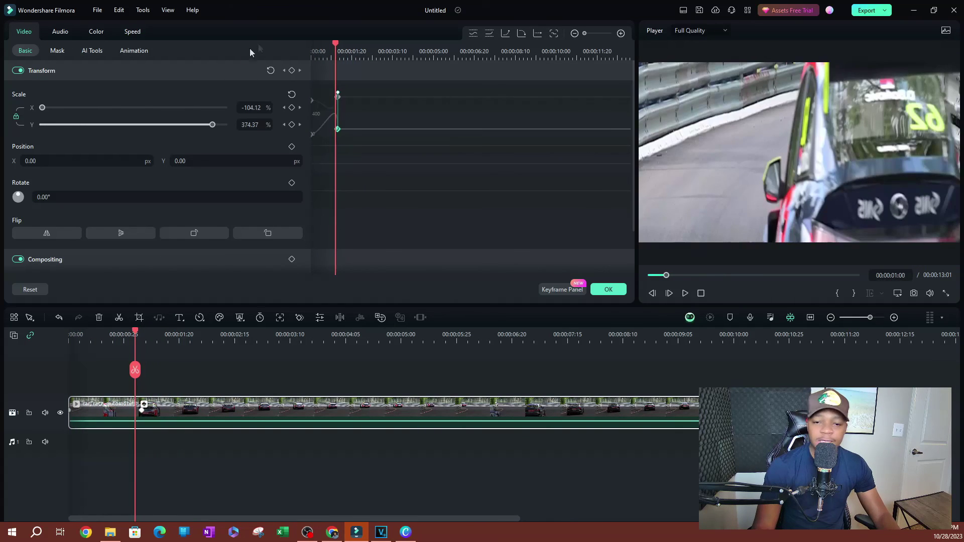